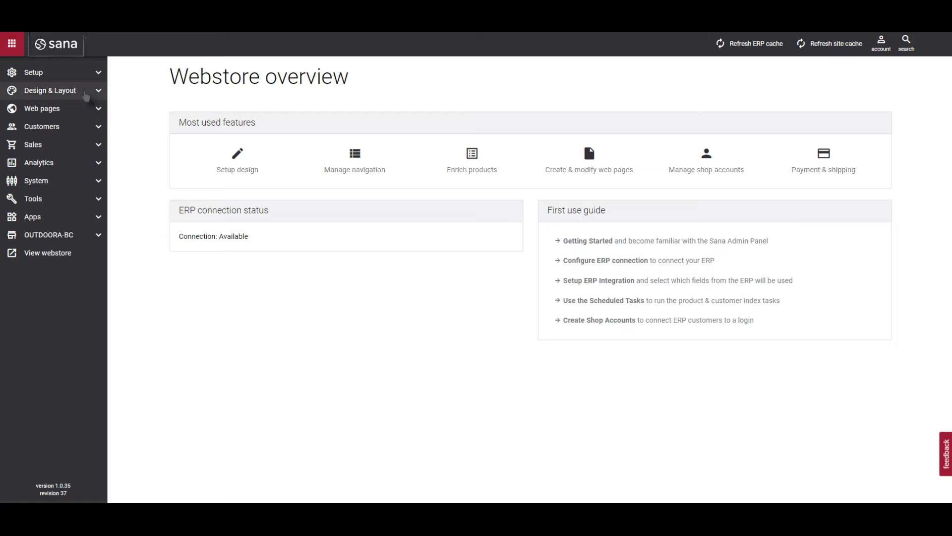
Open the Barbecue Parts product list page for editing
{"action": "left_click", "coordinate": [79, 110]}
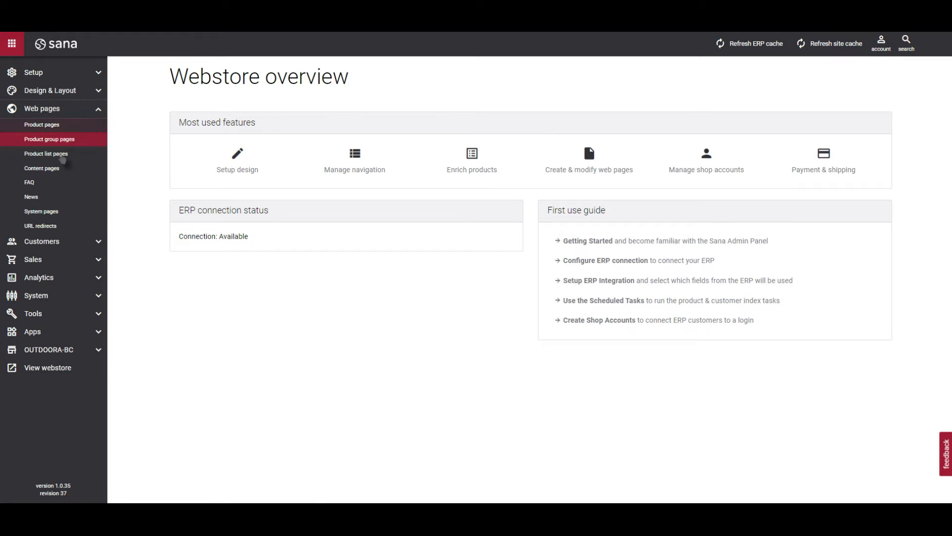
{"action": "left_click", "coordinate": [63, 157]}
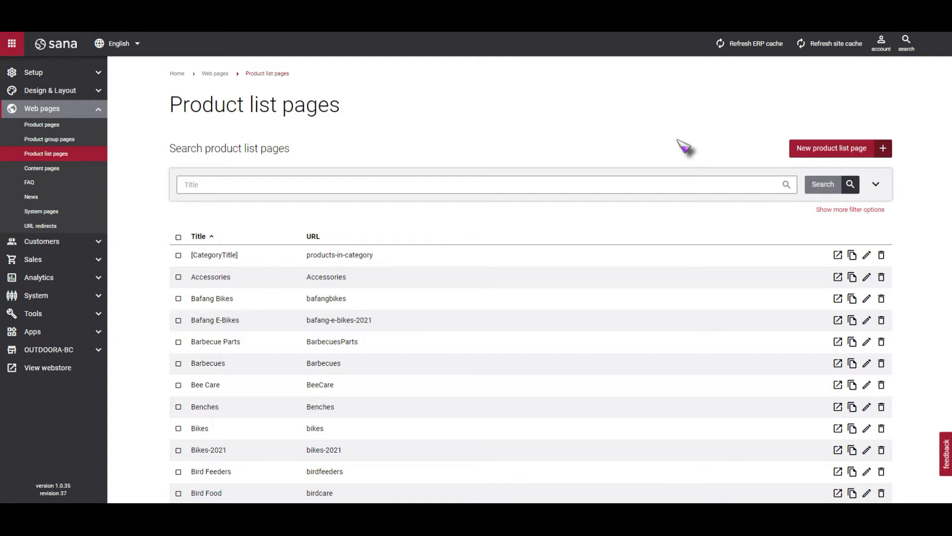
{"action": "left_click", "coordinate": [866, 343]}
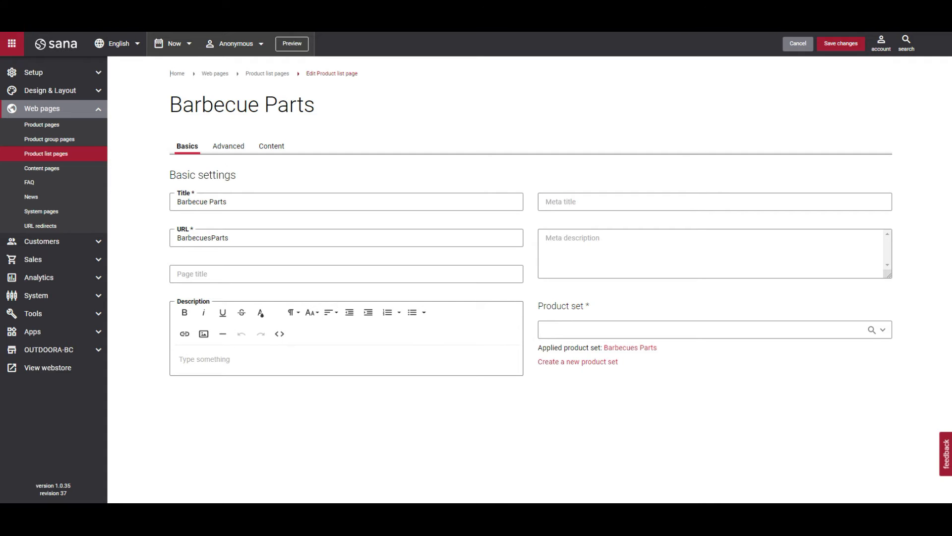
Review the Barbecue Parts page's advanced override settings and its content layout, and preview the page
{"action": "left_click", "coordinate": [219, 151]}
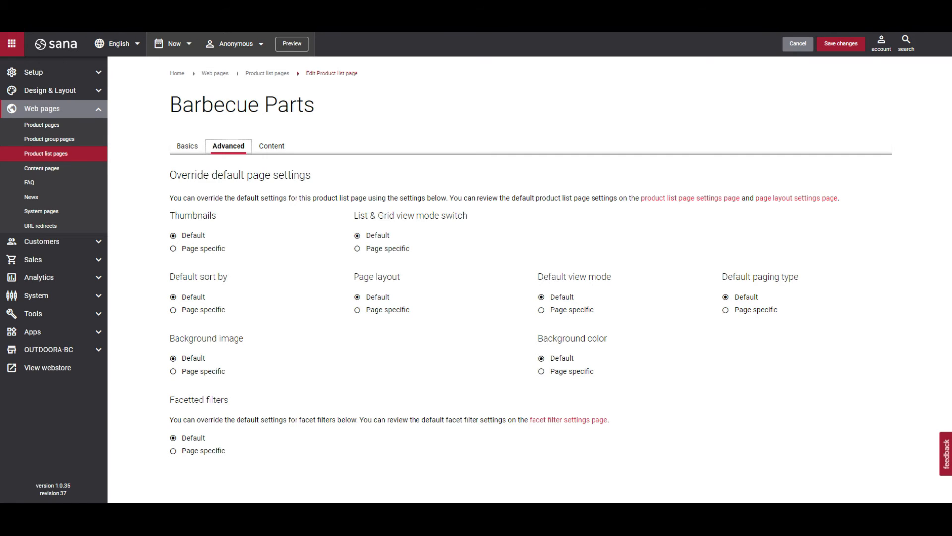
{"action": "left_click", "coordinate": [271, 151]}
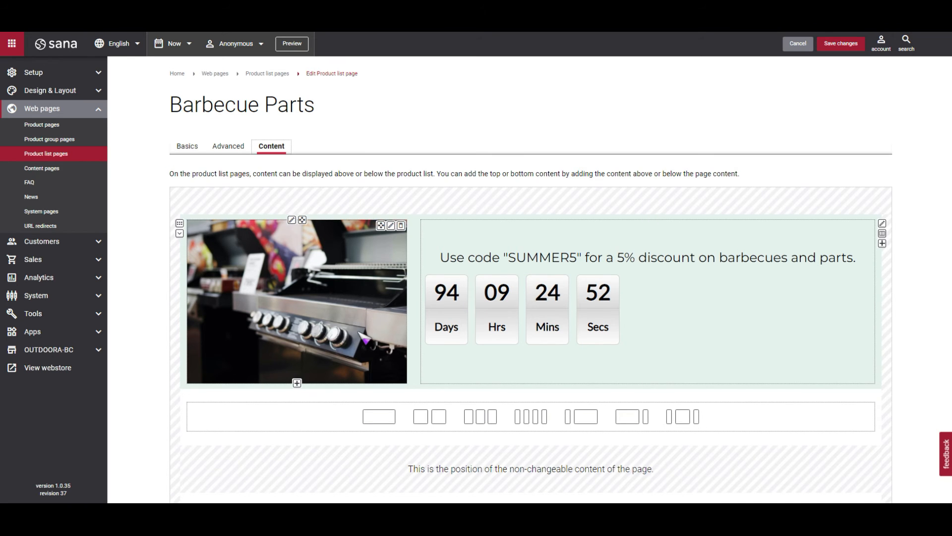
{"action": "scroll", "coordinate": [367, 339], "scroll_direction": "down", "scroll_amount": 2}
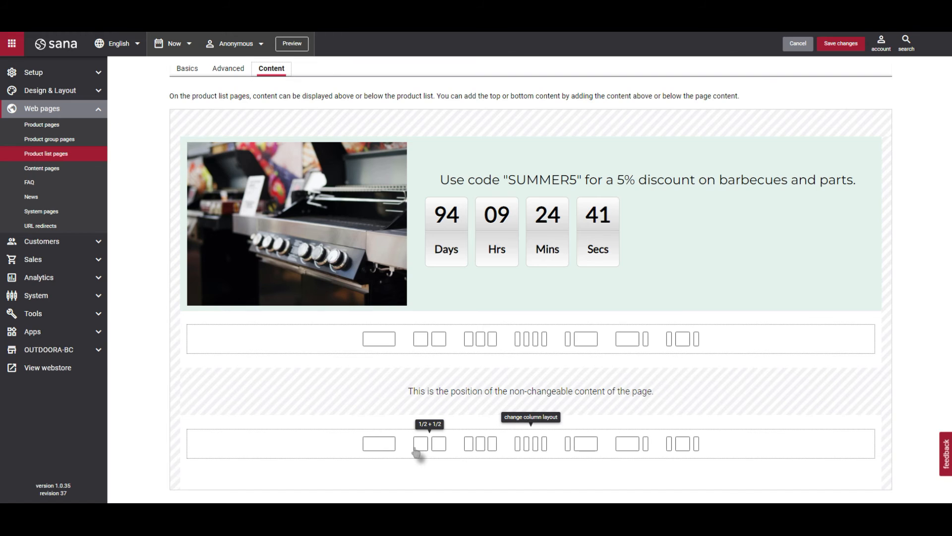
{"action": "left_click", "coordinate": [298, 44]}
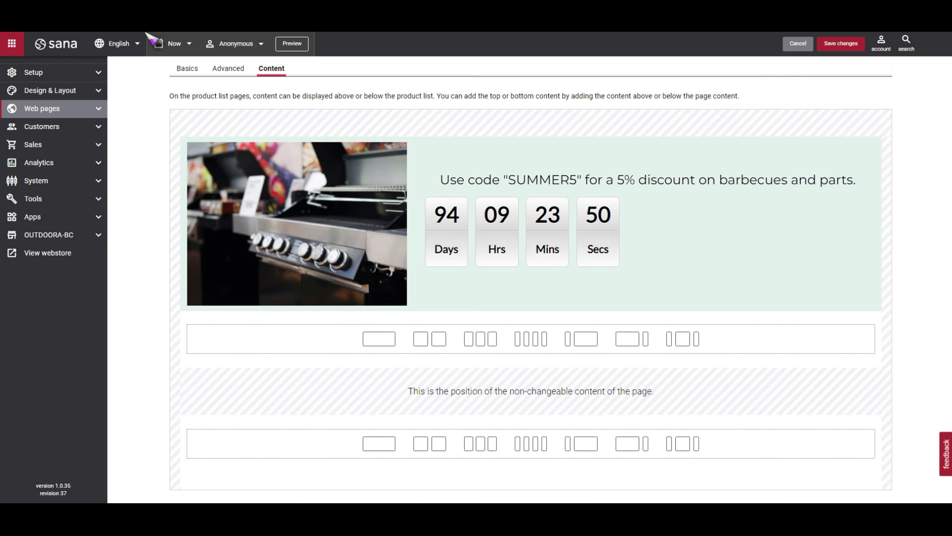
Open the webstore's Page layouts design settings
{"action": "left_click", "coordinate": [60, 94]}
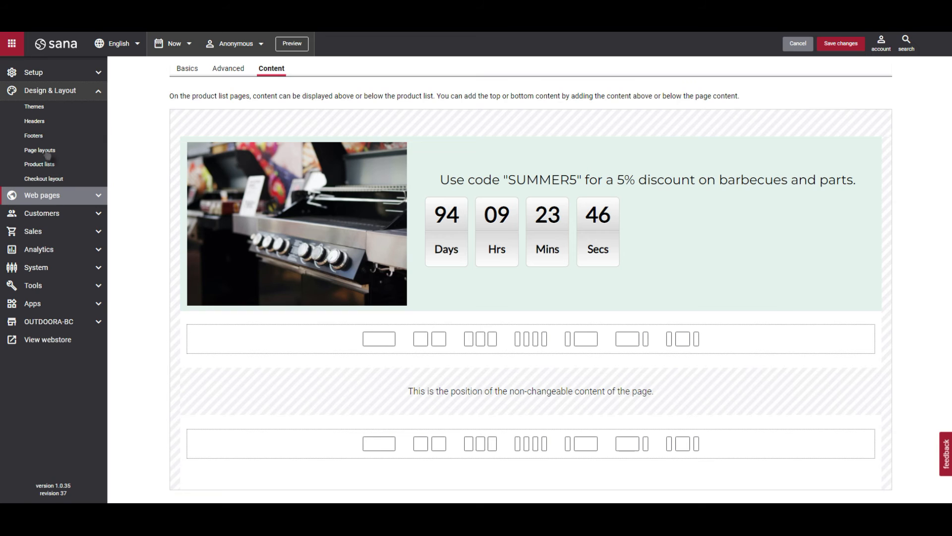
{"action": "left_click", "coordinate": [46, 153]}
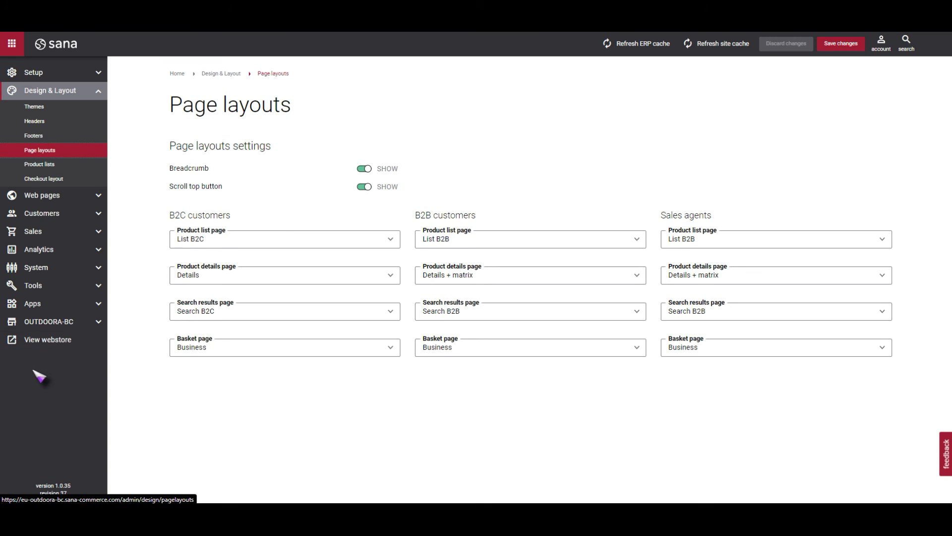
Switch to the Outdoora webstore and look over the Road Bikes product list page
{"action": "left_click", "coordinate": [63, 33]}
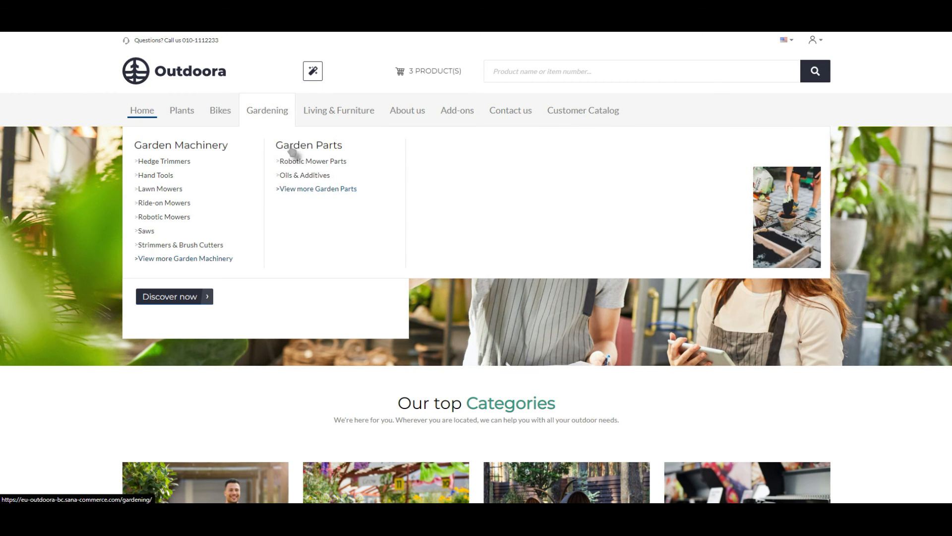
{"action": "mouse_move", "coordinate": [221, 113]}
{"action": "left_click", "coordinate": [288, 163]}
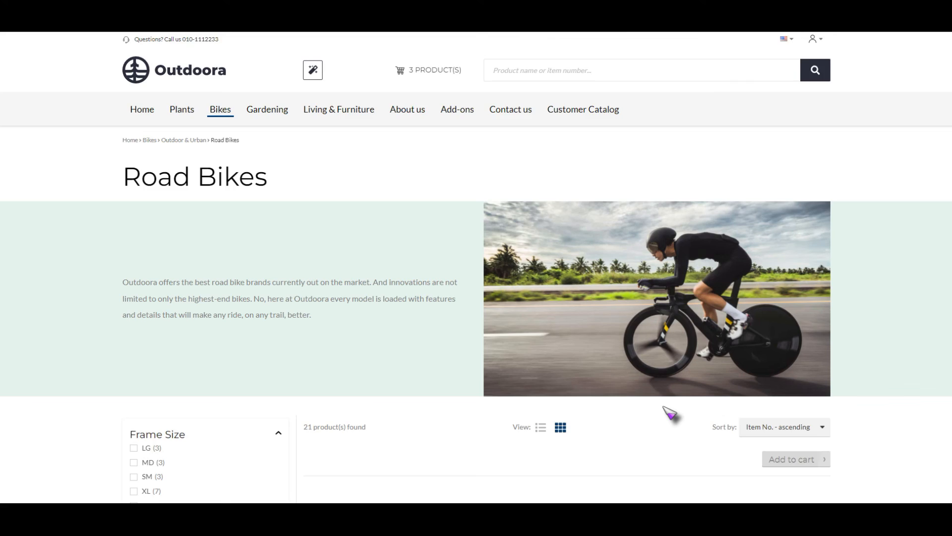
{"action": "scroll", "coordinate": [670, 412], "scroll_direction": "down", "scroll_amount": 5}
{"action": "scroll", "coordinate": [669, 412], "scroll_direction": "up", "scroll_amount": 1}
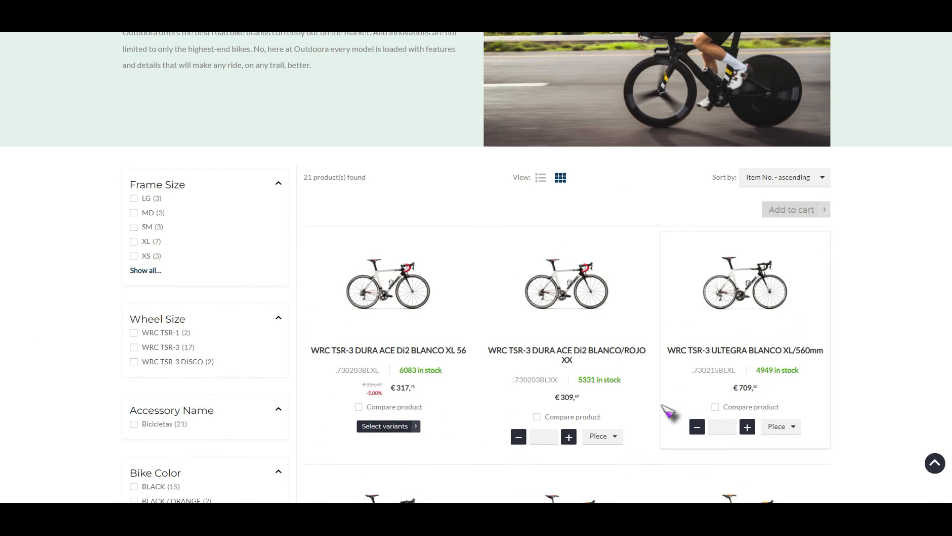
Switch the Road Bikes product list to list view and look over the products and quantity fields
{"action": "left_click", "coordinate": [544, 437]}
{"action": "left_click", "coordinate": [714, 428]}
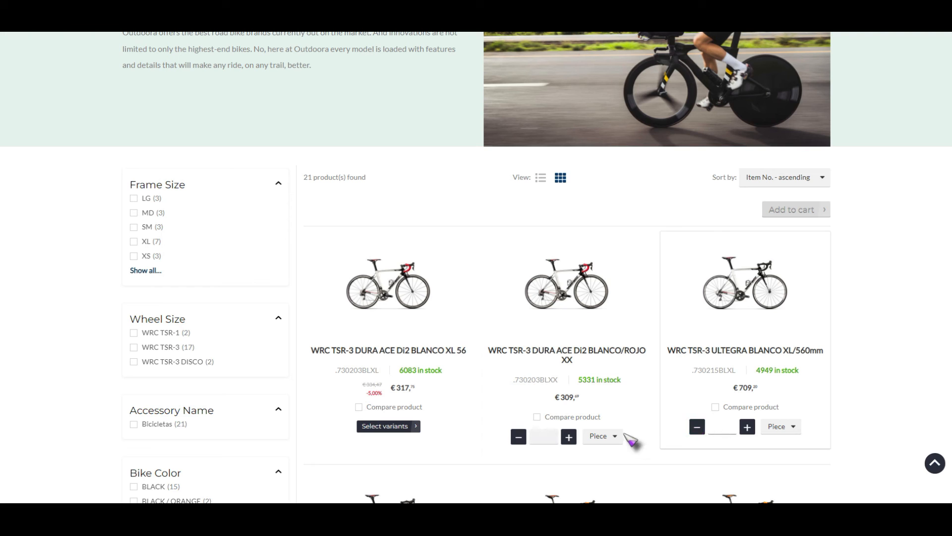
{"action": "left_click", "coordinate": [541, 180]}
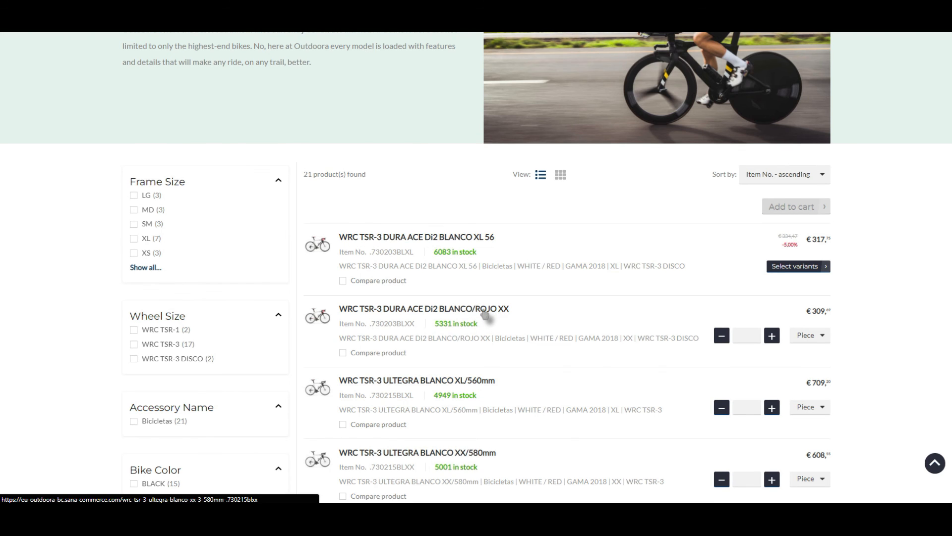
{"action": "scroll", "coordinate": [491, 315], "scroll_direction": "down", "scroll_amount": 3}
{"action": "scroll", "coordinate": [594, 306], "scroll_direction": "up", "scroll_amount": 1}
{"action": "scroll", "coordinate": [594, 306], "scroll_direction": "up", "scroll_amount": 1}
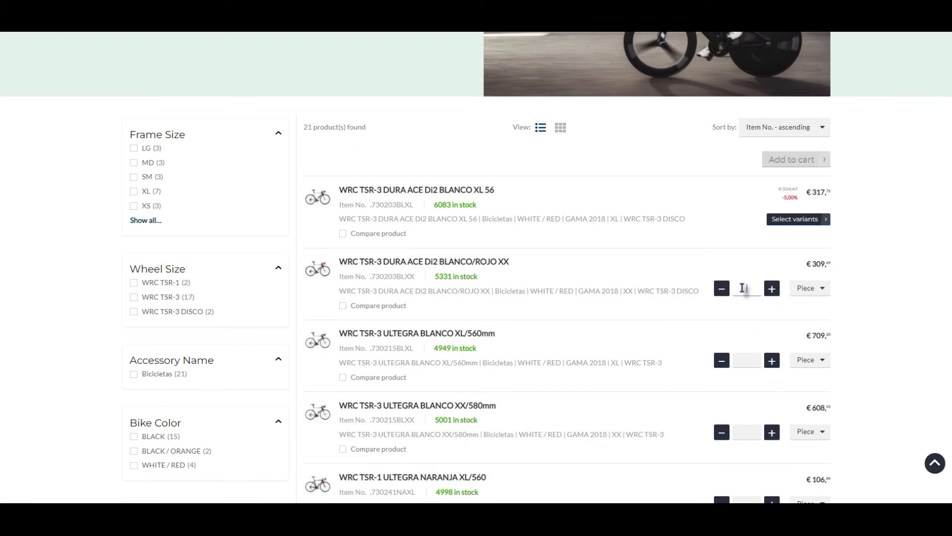
Set quantities of 10 for DURA ACE Di2 BLANCO/ROJO XX, 15 for ULTEGRA BLANCO XL/560mm and 20 for ULTEGRA BLANCO XX/580mm
{"action": "left_click", "coordinate": [742, 288]}
{"action": "scroll", "coordinate": [742, 288], "scroll_direction": "up", "scroll_amount": 1}
{"action": "type", "text": "10"}
{"action": "left_click", "coordinate": [748, 410]}
{"action": "type", "text": "15"}
{"action": "left_click", "coordinate": [746, 482]}
{"action": "type", "text": "10"}
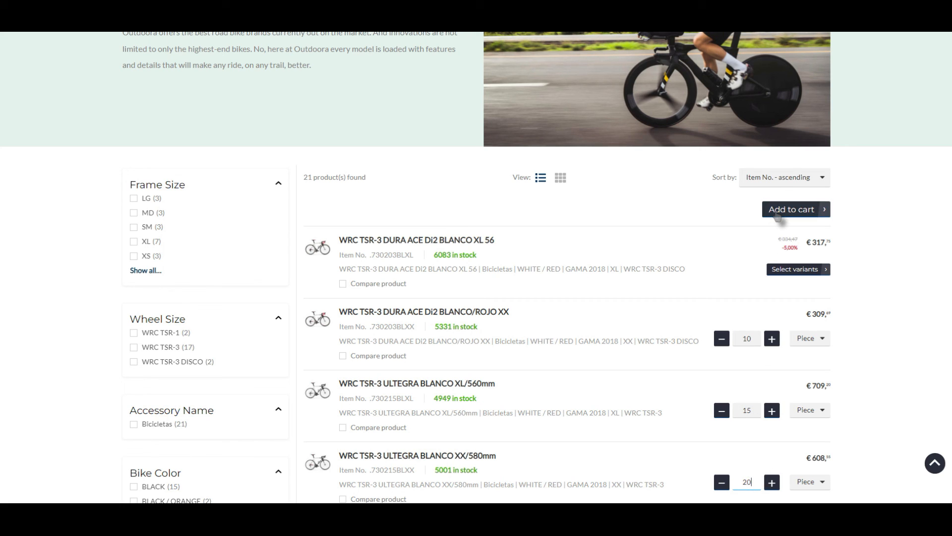
Set the quantity of WRC TSR-3 ULTEGRA Di2 550/XL to 50
{"action": "scroll", "coordinate": [779, 218], "scroll_direction": "down", "scroll_amount": 5}
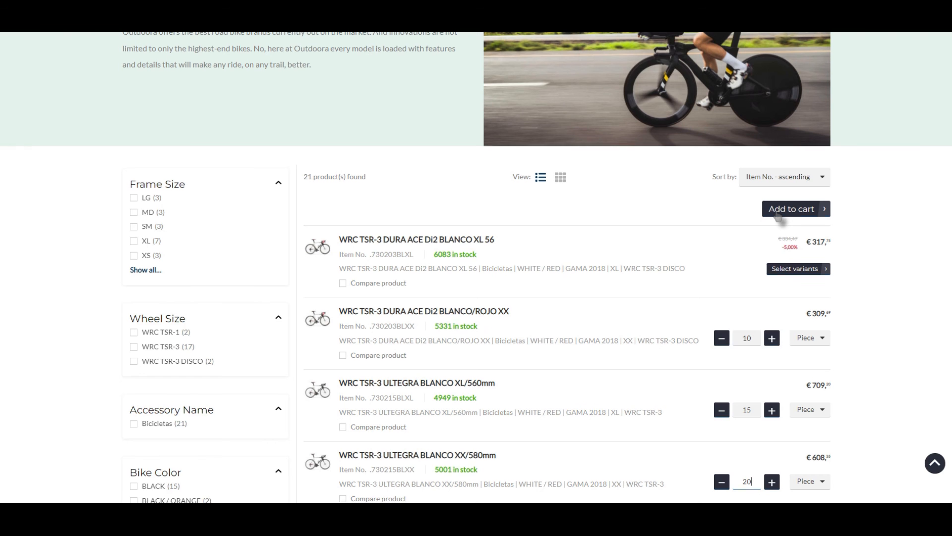
{"action": "scroll", "coordinate": [784, 219], "scroll_direction": "down", "scroll_amount": 5}
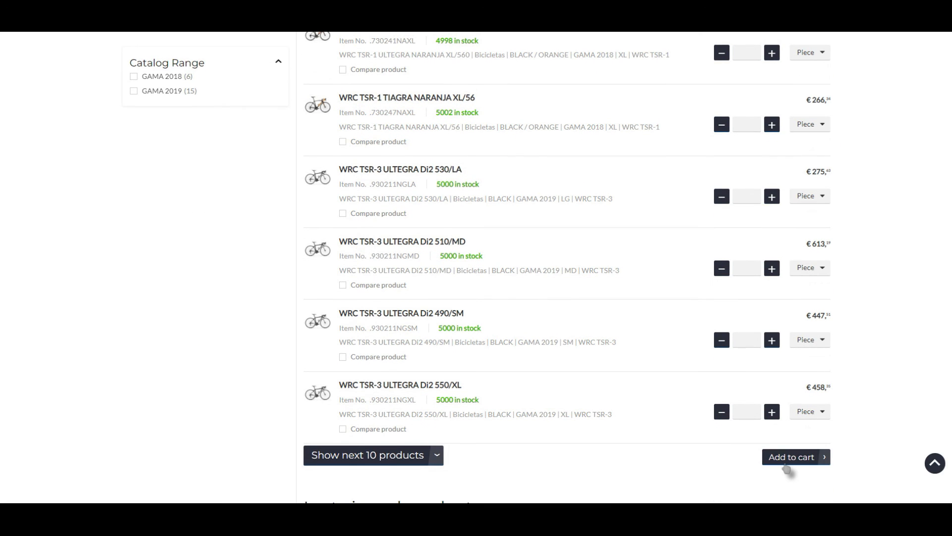
{"action": "left_click", "coordinate": [754, 410]}
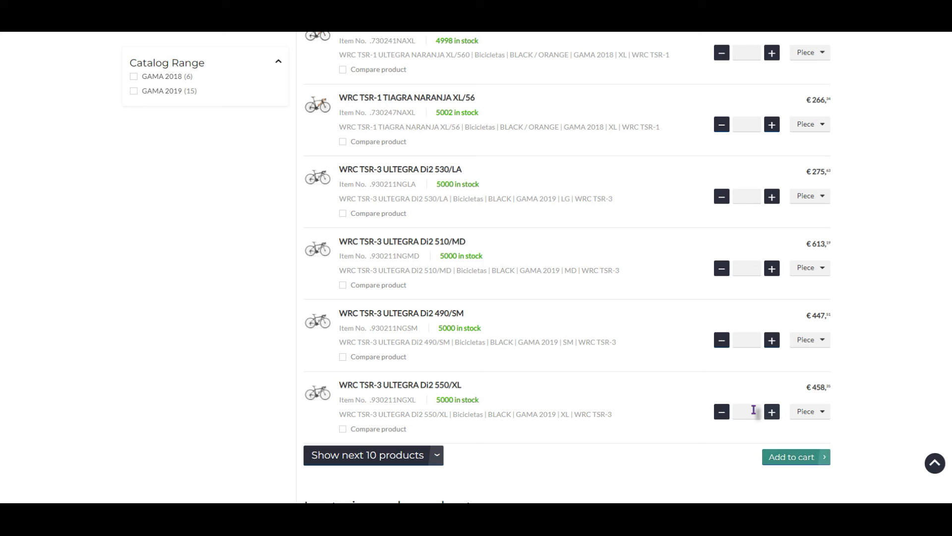
{"action": "type", "text": "50"}
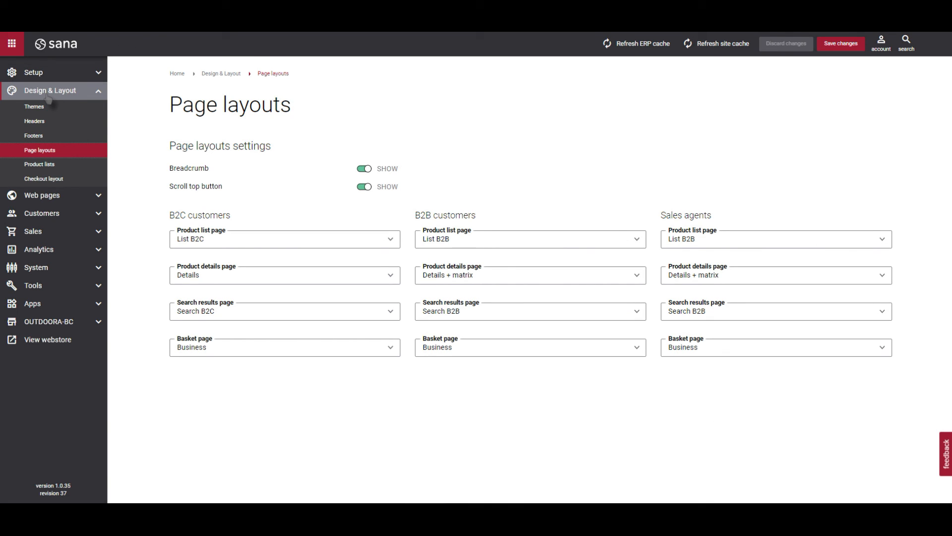
Switch back to the Sana admin and open the Product lists design settings
{"action": "left_click", "coordinate": [38, 169]}
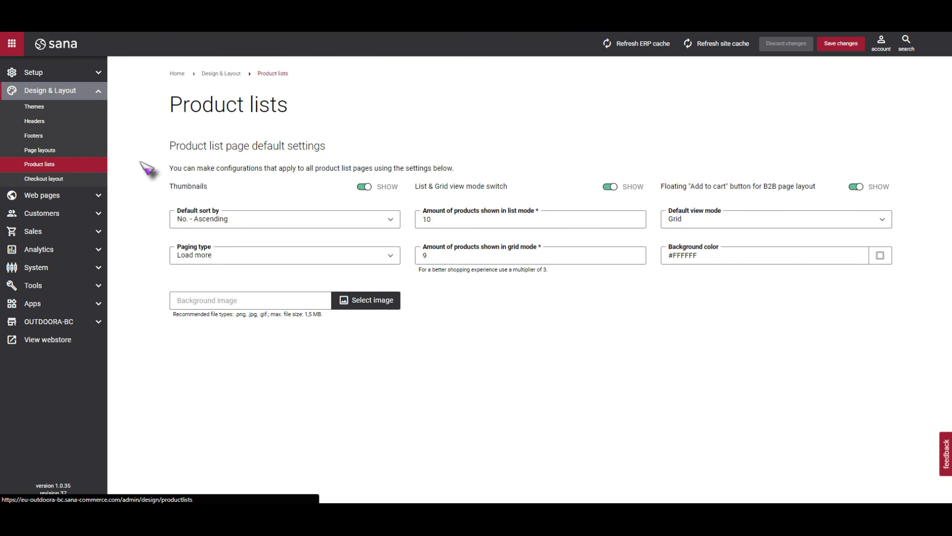